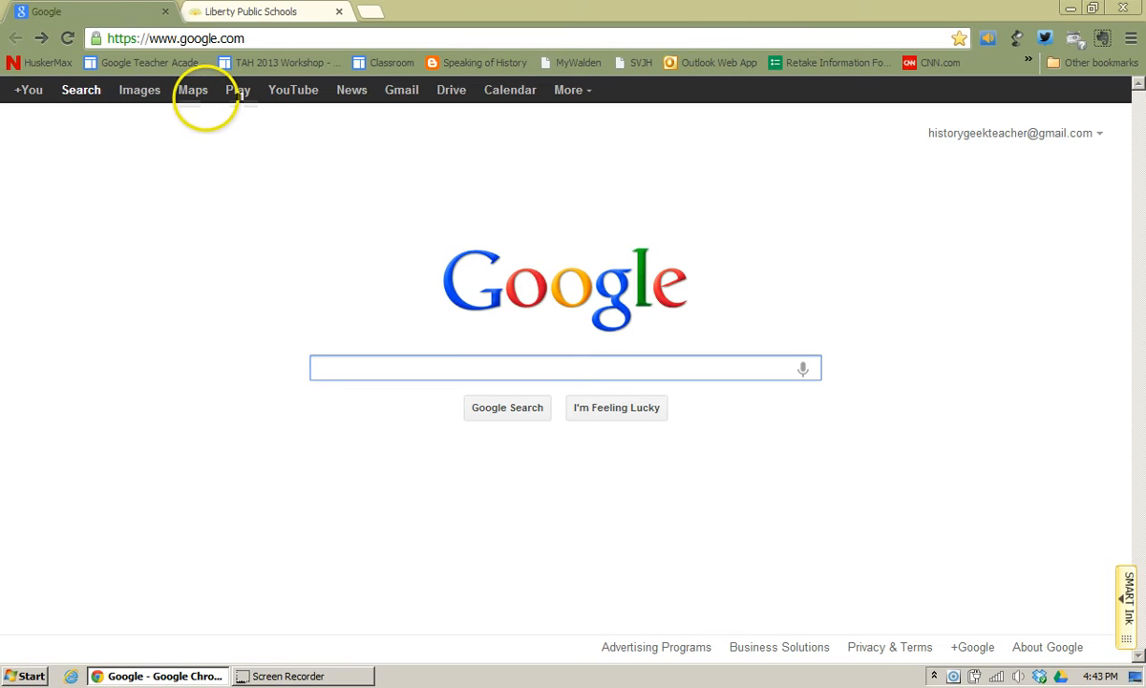
Step: Open Google Maps and start creating a new custom map among the saved places
left_click(192, 90)
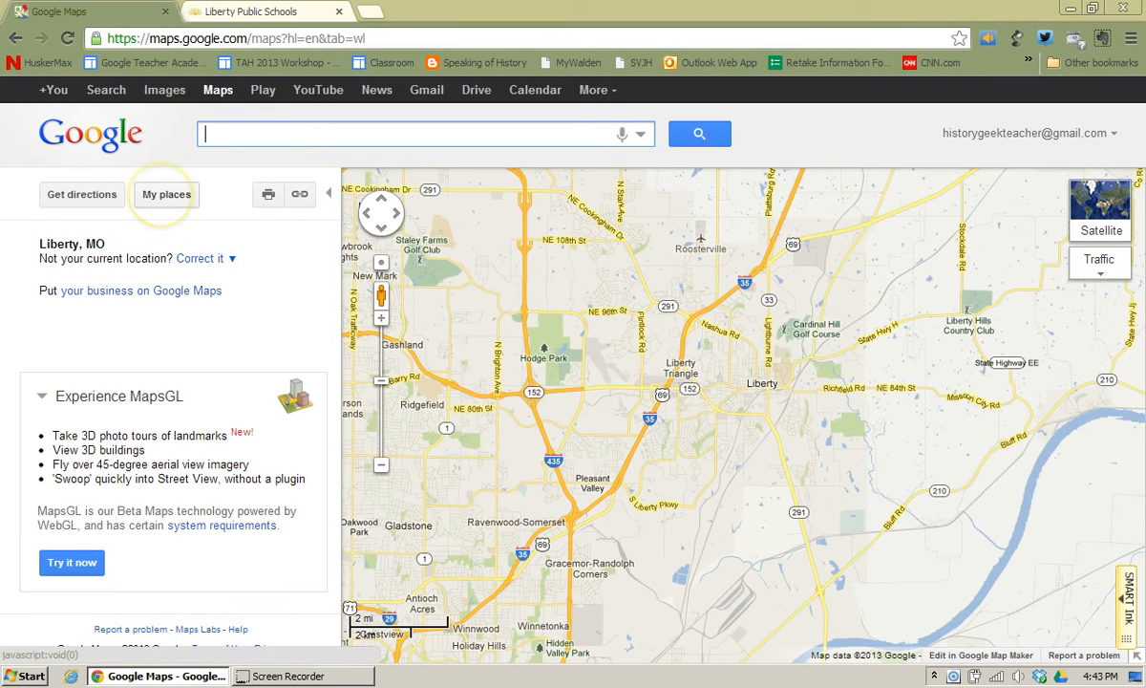
left_click(151, 186)
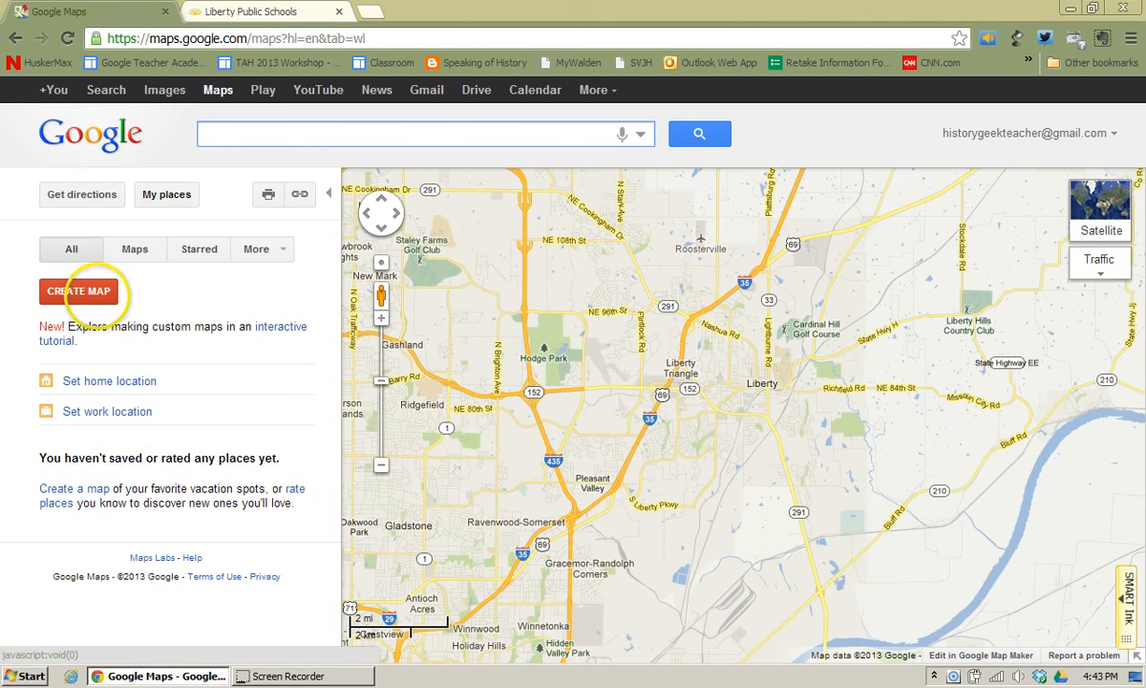
left_click(93, 293)
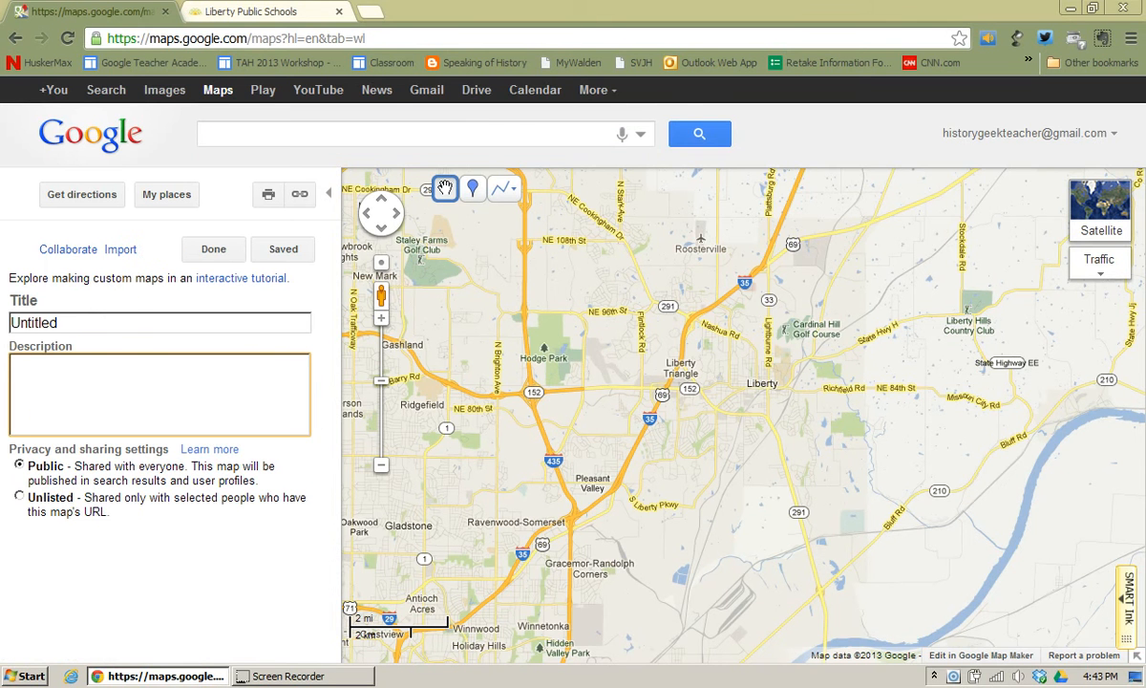
Step: Title the new custom map "Revolutionary War Battles"
left_click(103, 322)
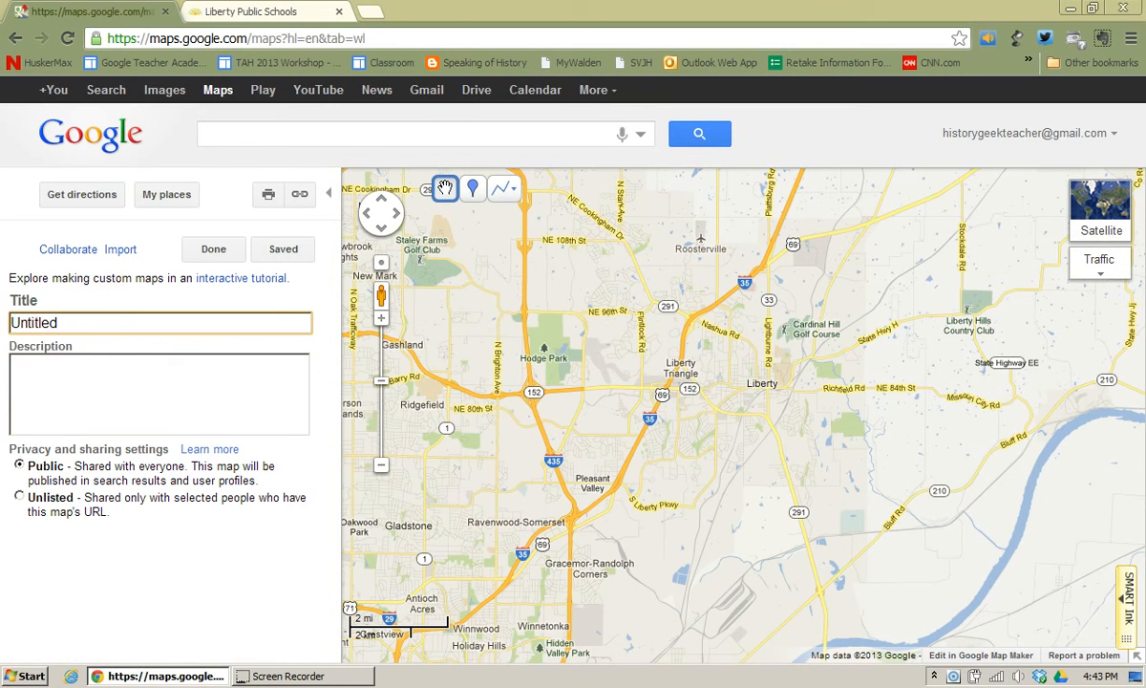
key("BackSpace")
key("BackSpace")
key("BackSpace")
key("BackSpace")
key("BackSpace")
key("BackSpace")
key("BackSpace")
key("BackSpace")
type("Revolutionary ")
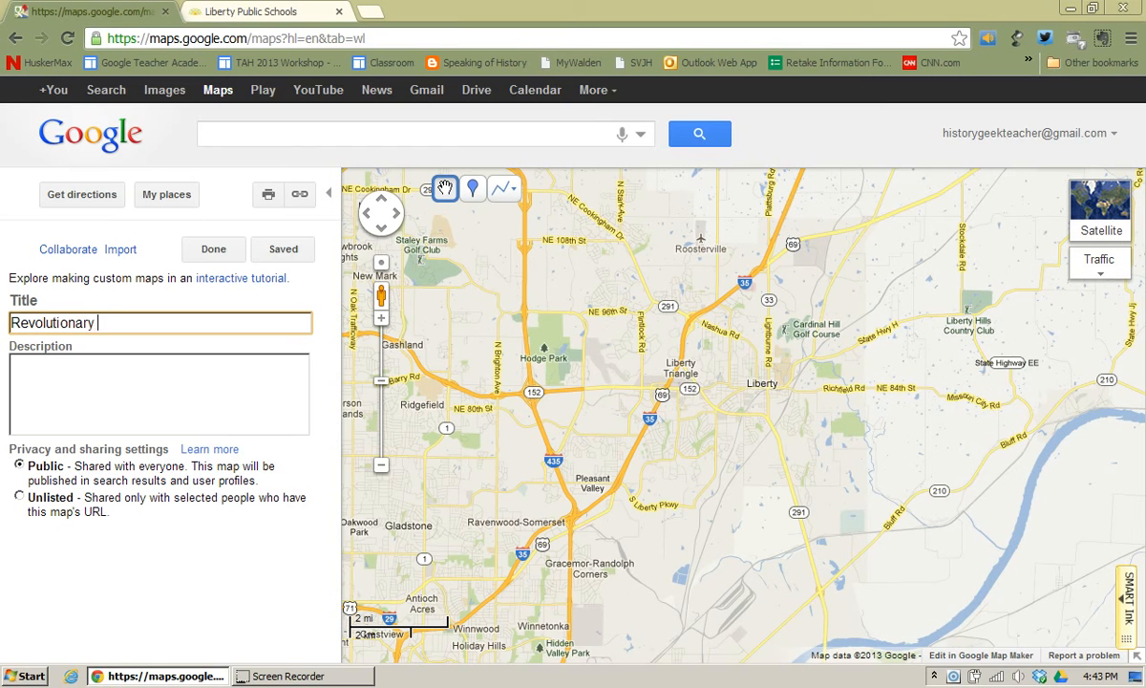
type("War Battles")
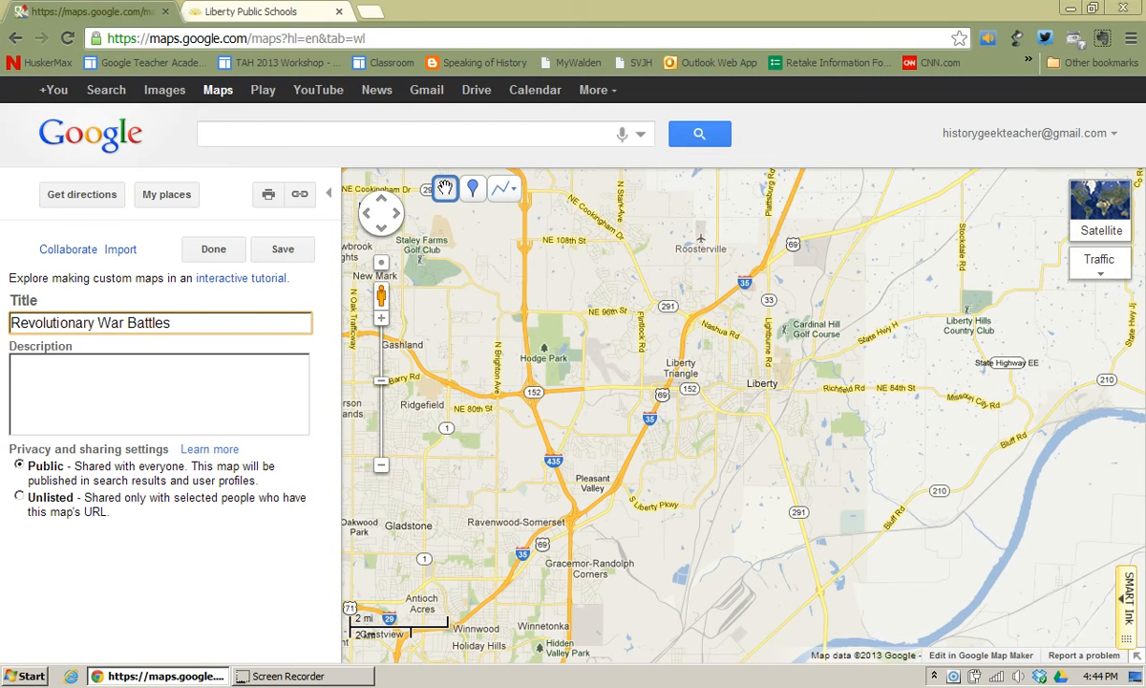
Step: Search the map for "yorktown battle" and choose the suggestion "Yorktown Battlefield Visitor Center, 1, VA"
left_click(341, 132)
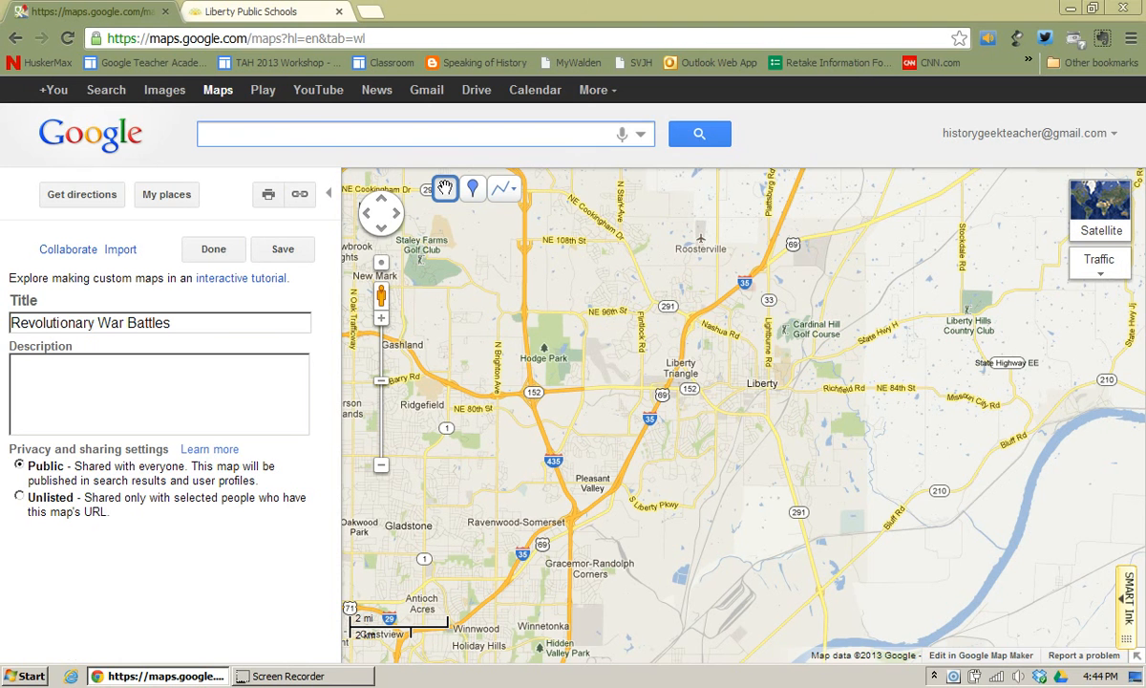
type("y")
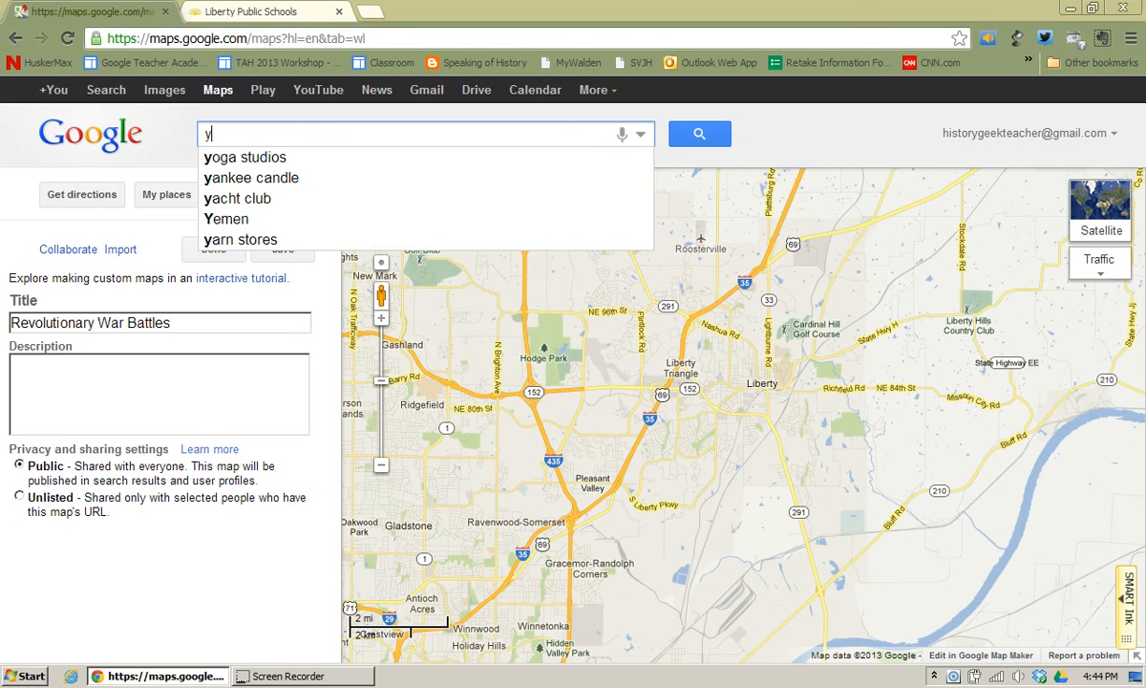
type("orktown ")
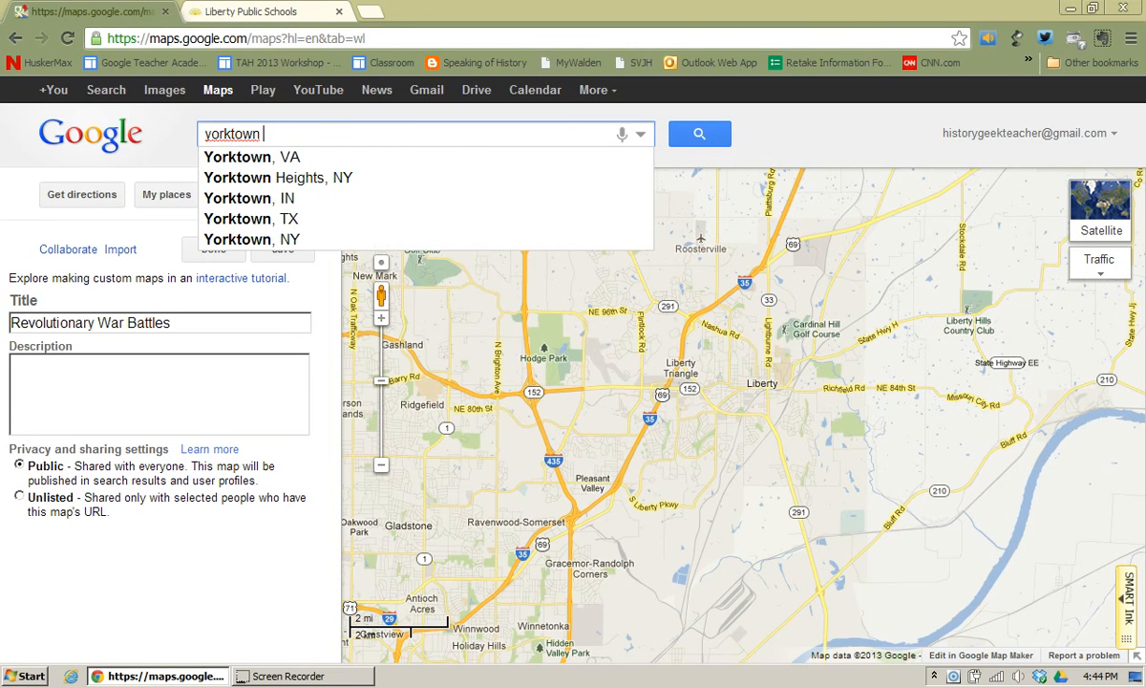
type("battle")
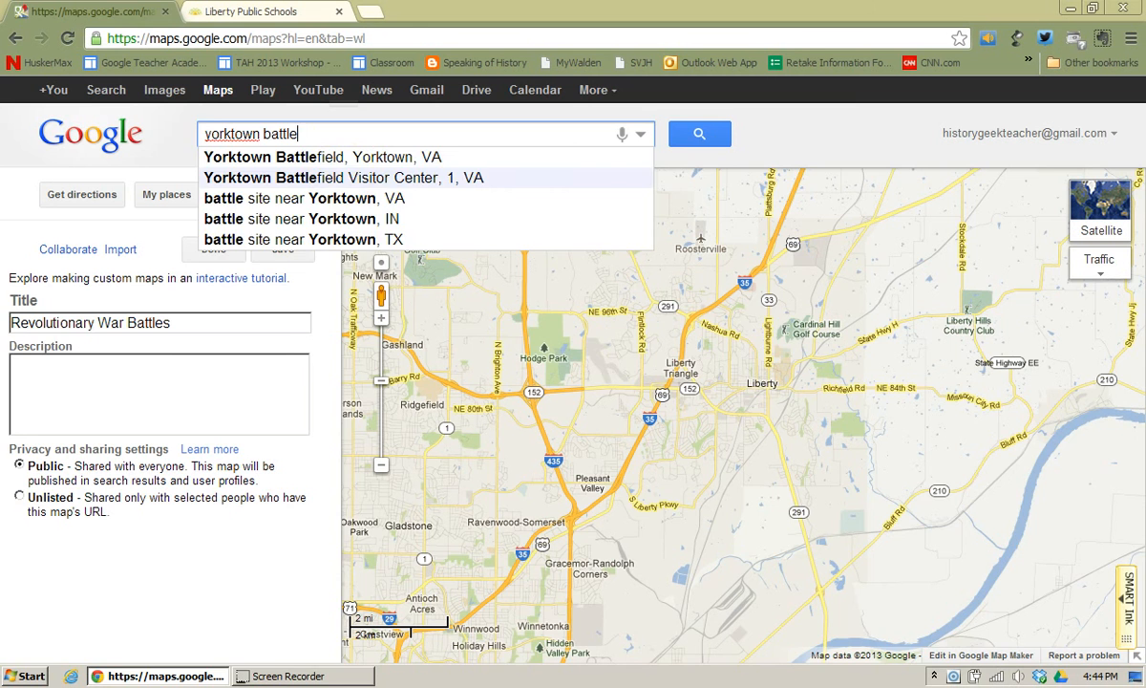
left_click(324, 178)
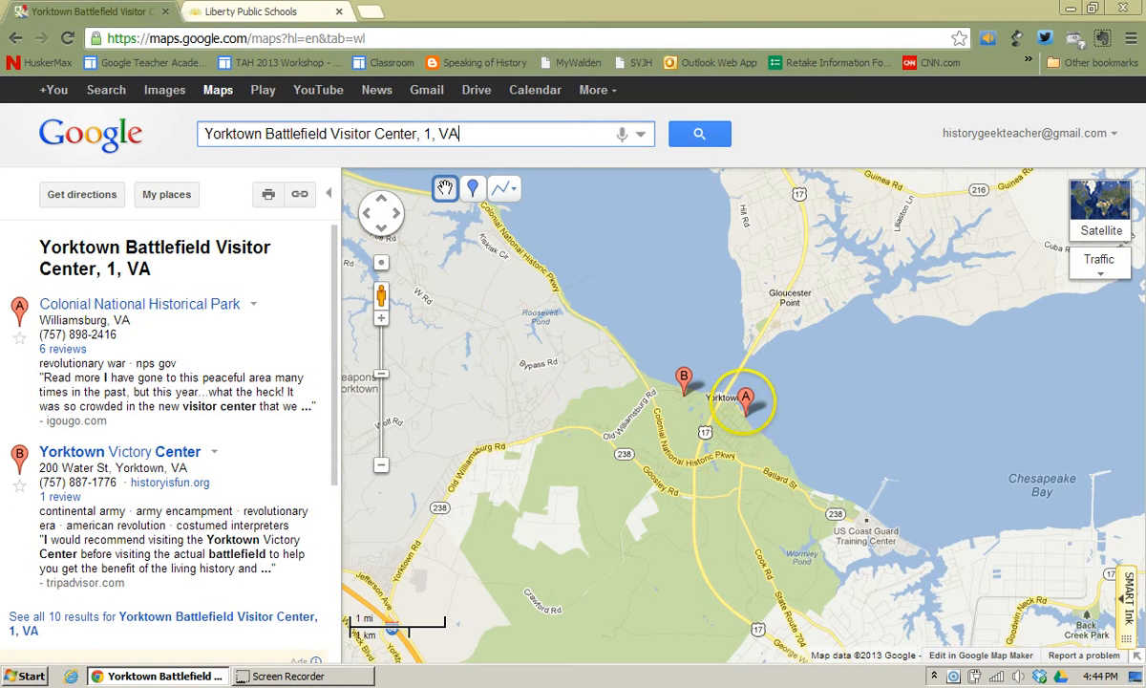
Step: Add a placemark on the Yorktown battlefield area, just southeast of result marker B
mouse_move(746, 401)
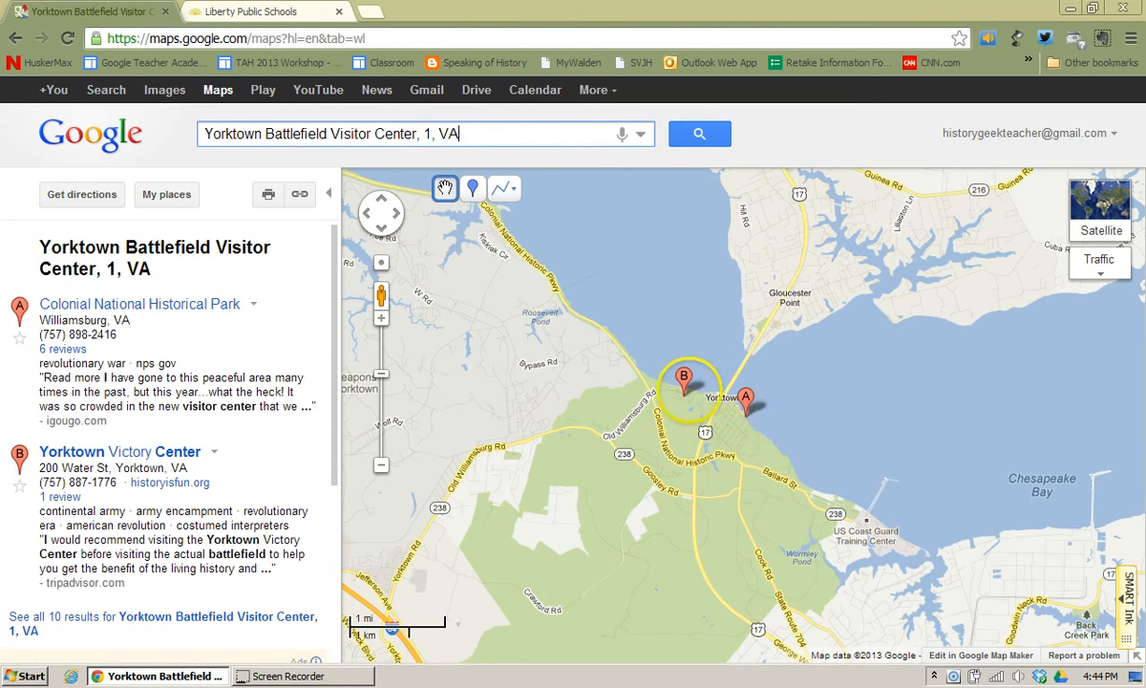
mouse_move(683, 378)
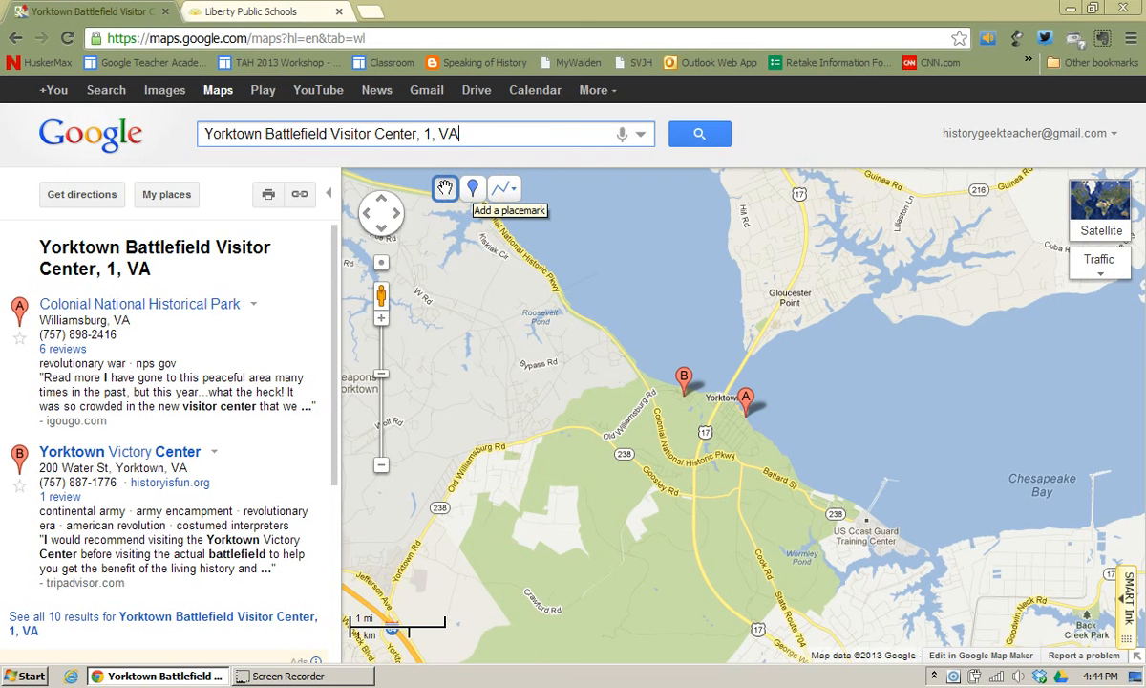
left_click(472, 188)
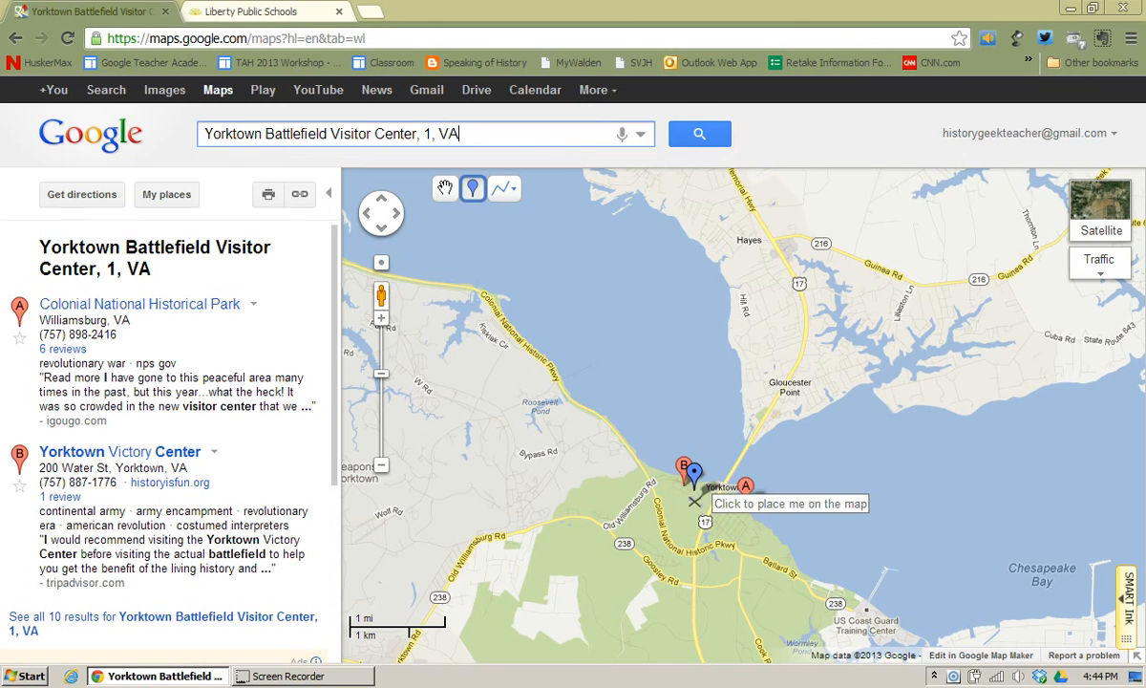
left_click(694, 499)
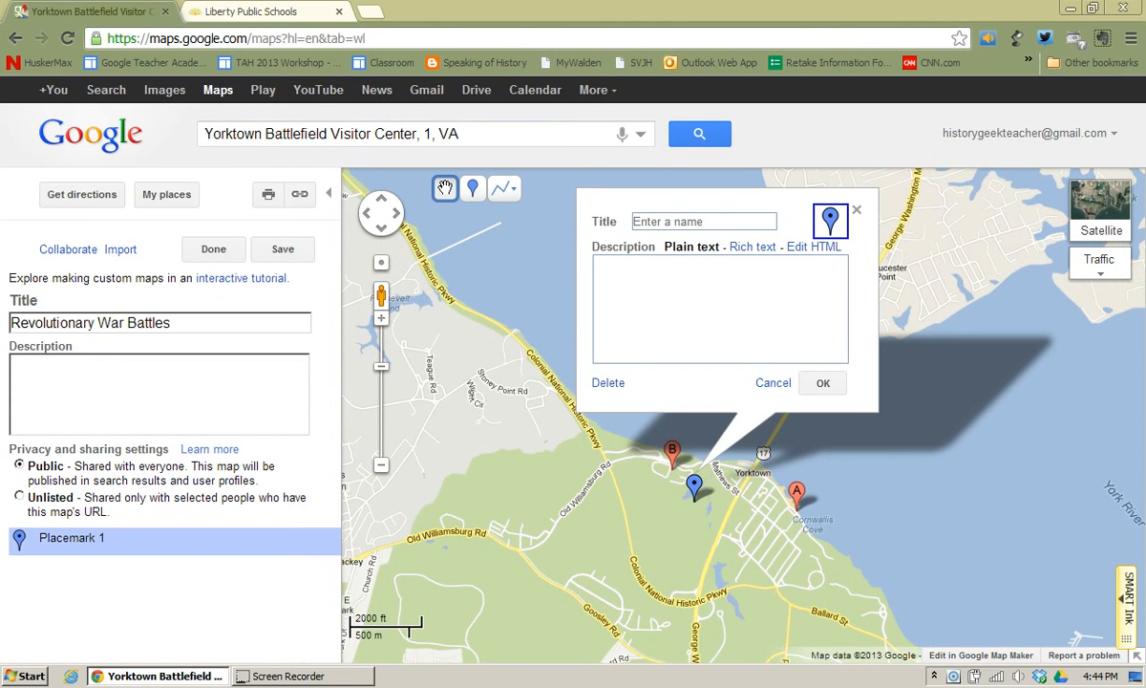
Step: Title the new placemark "Battle of Yorktown" and finish editing the map
scroll(686, 470, "up", 2)
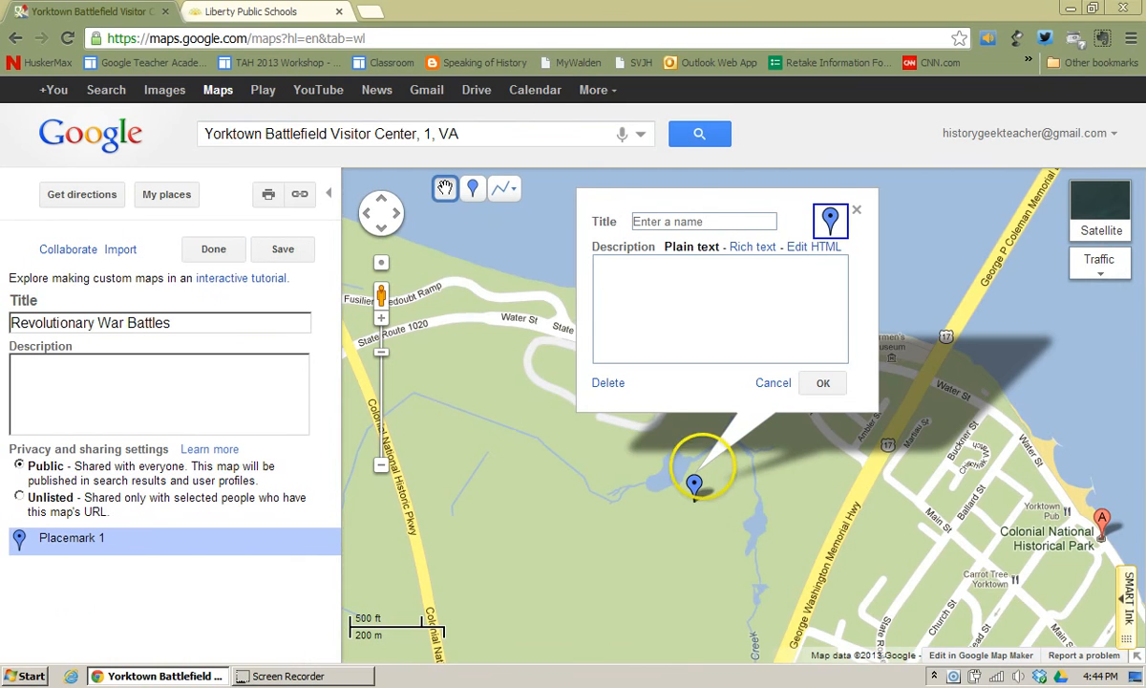
left_click(702, 222)
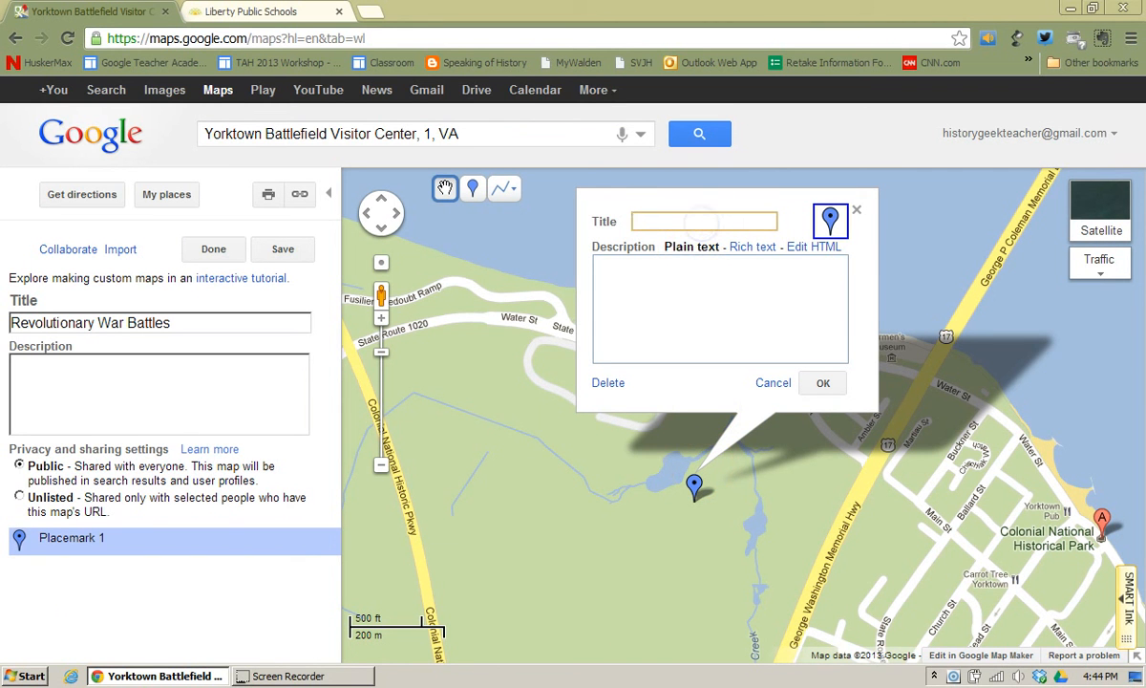
type("Battle of Yorktown")
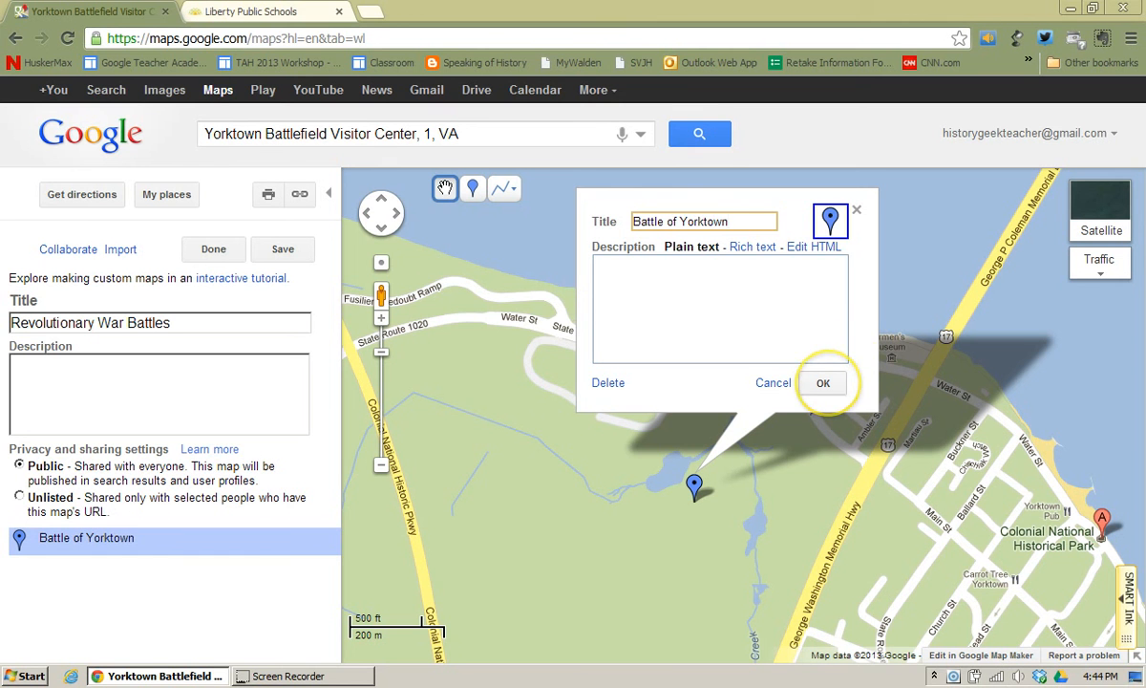
left_click(824, 384)
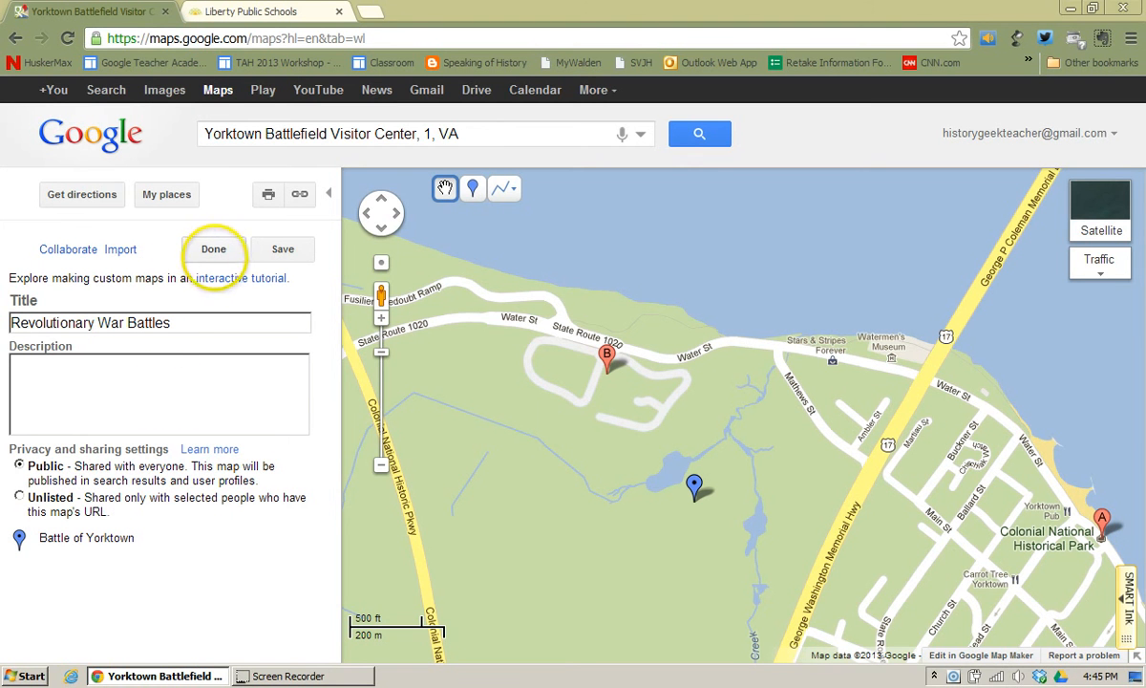
left_click(213, 249)
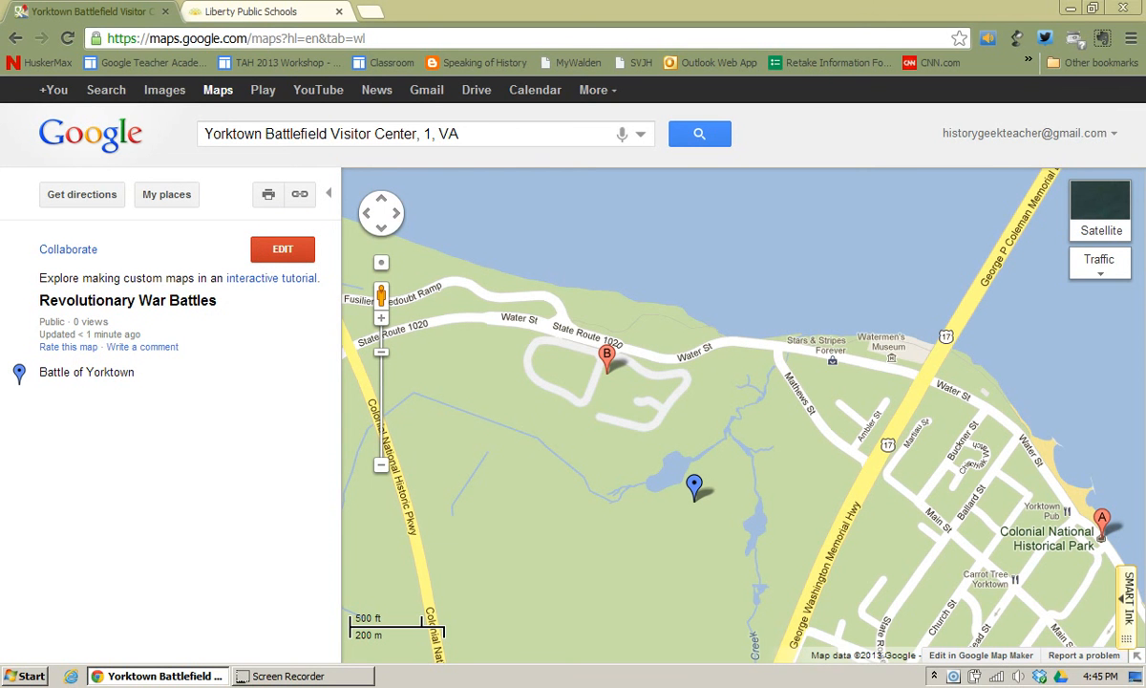
Step: Review the collaborator invitation and permission options for the Revolutionary War Battles map
left_click(59, 248)
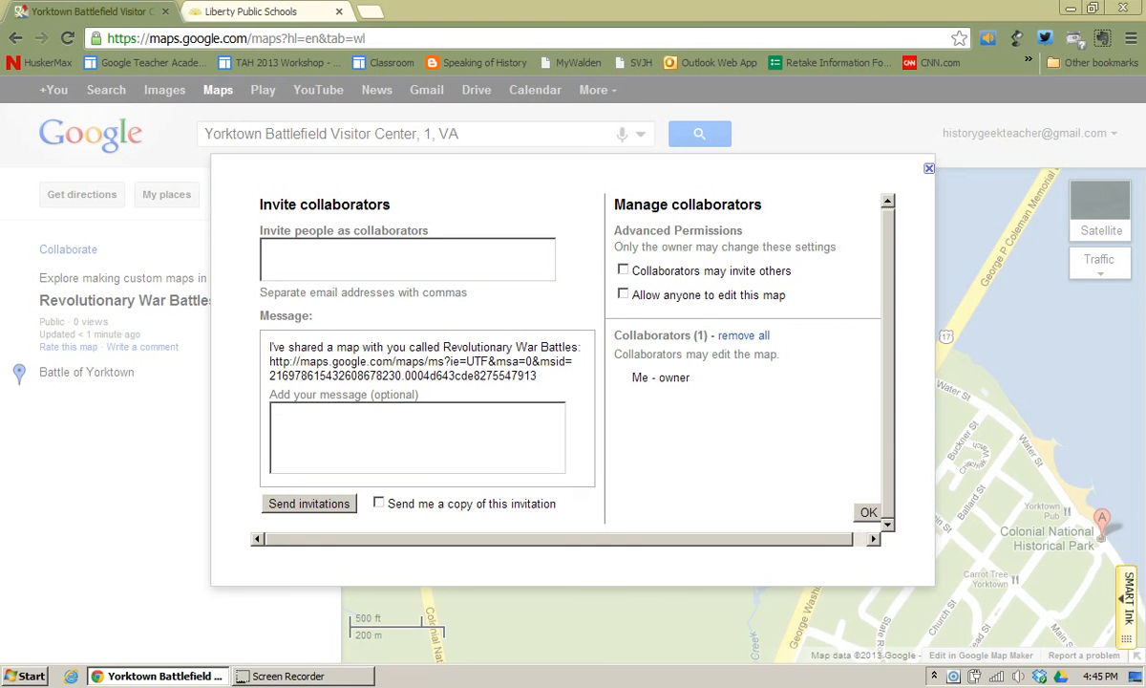
left_click(868, 512)
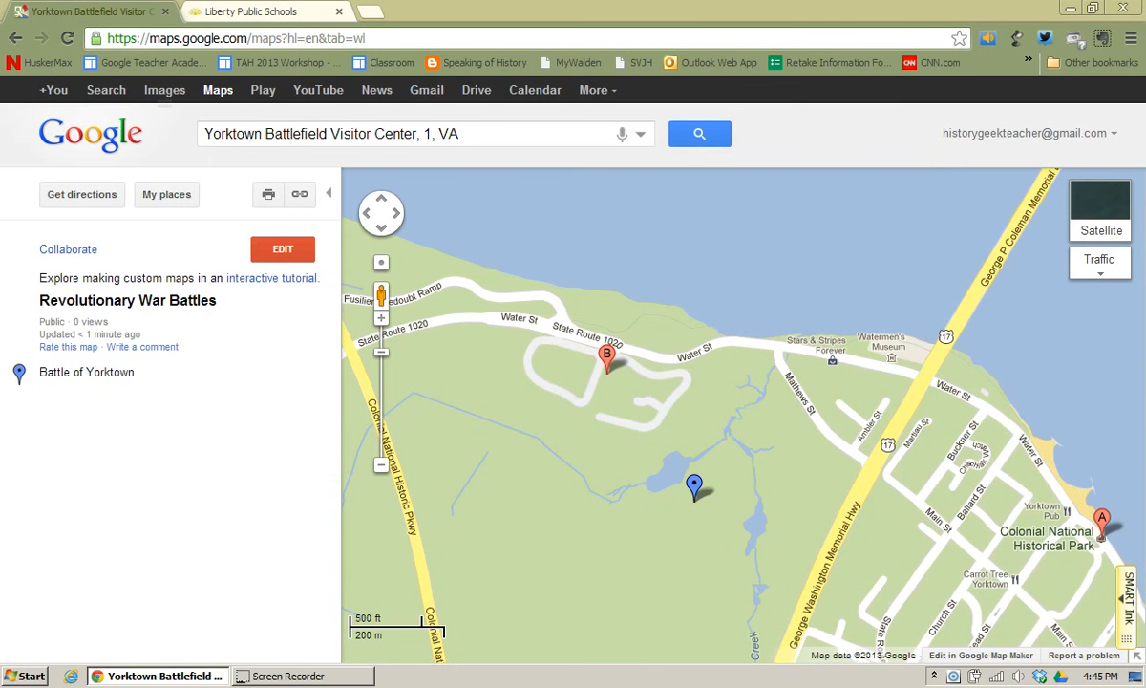
Step: Return to the saved places, generate a short URL for the map view, and select its website embed HTML
left_click(180, 193)
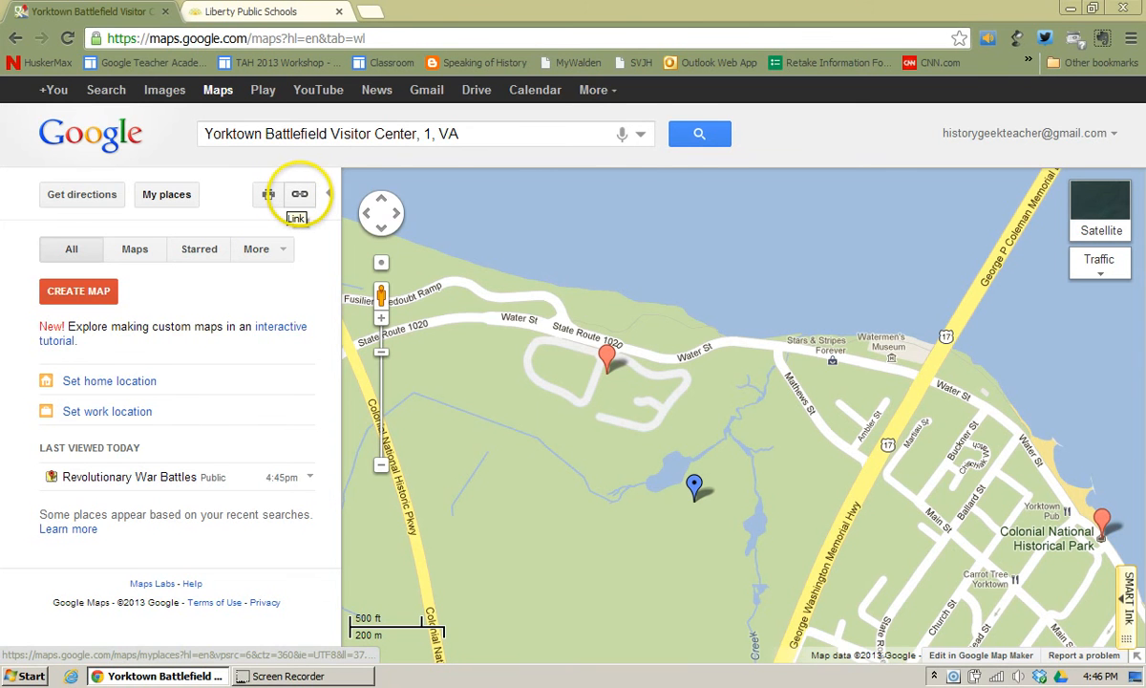
left_click(300, 195)
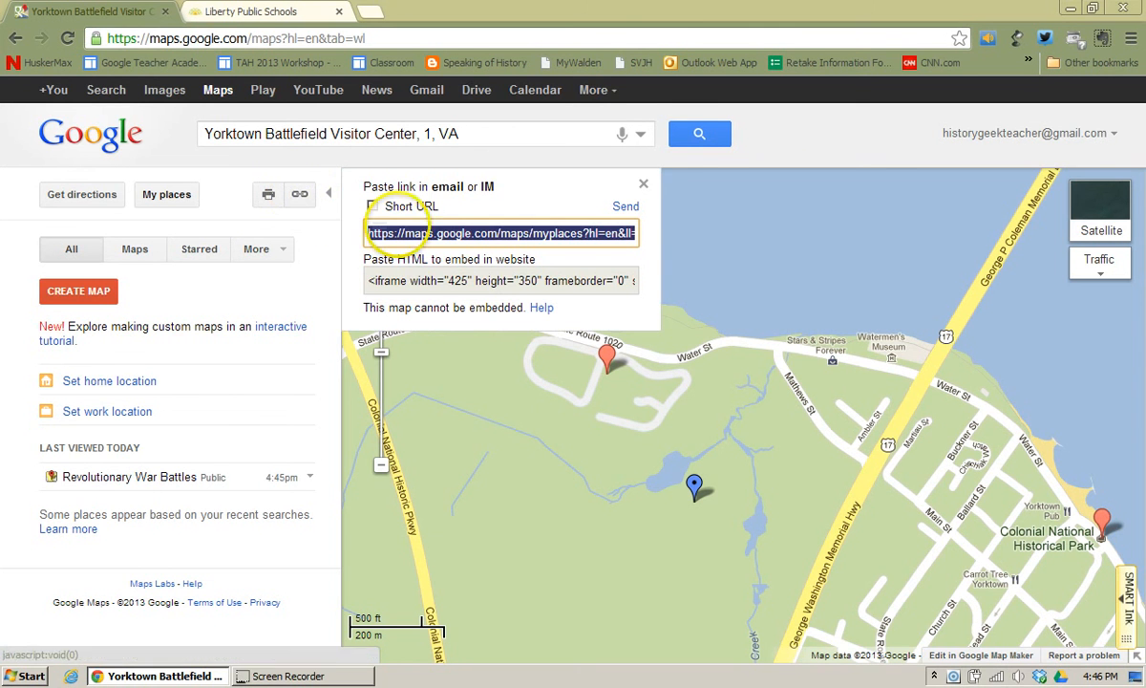
left_click(373, 206)
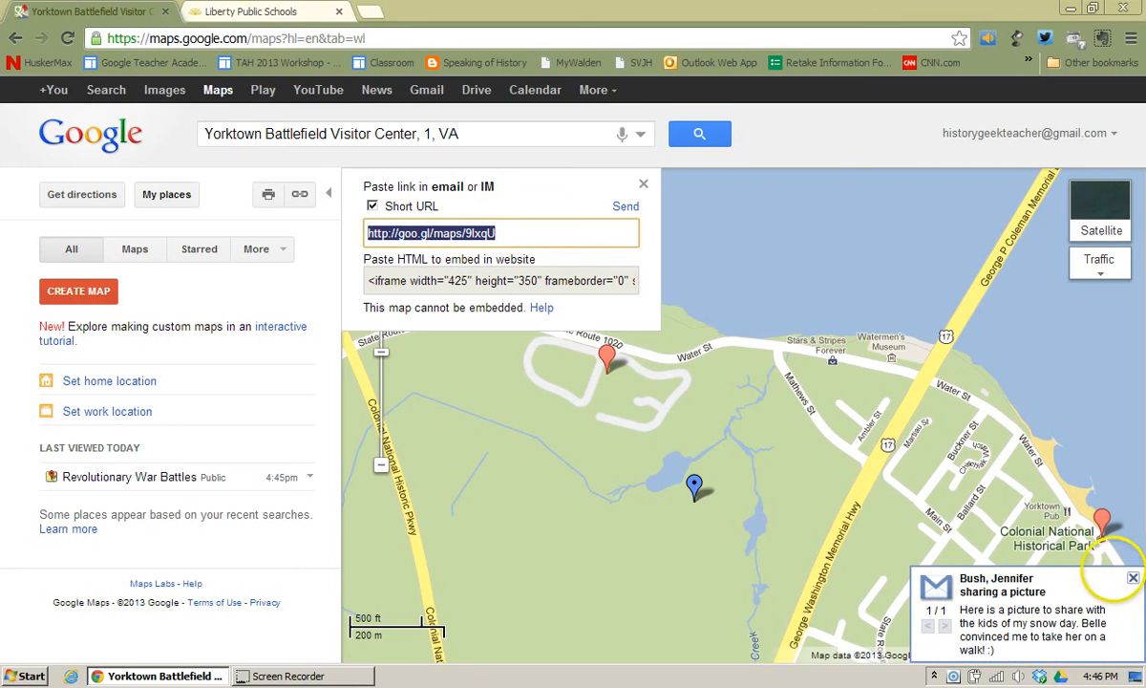
left_click(1133, 578)
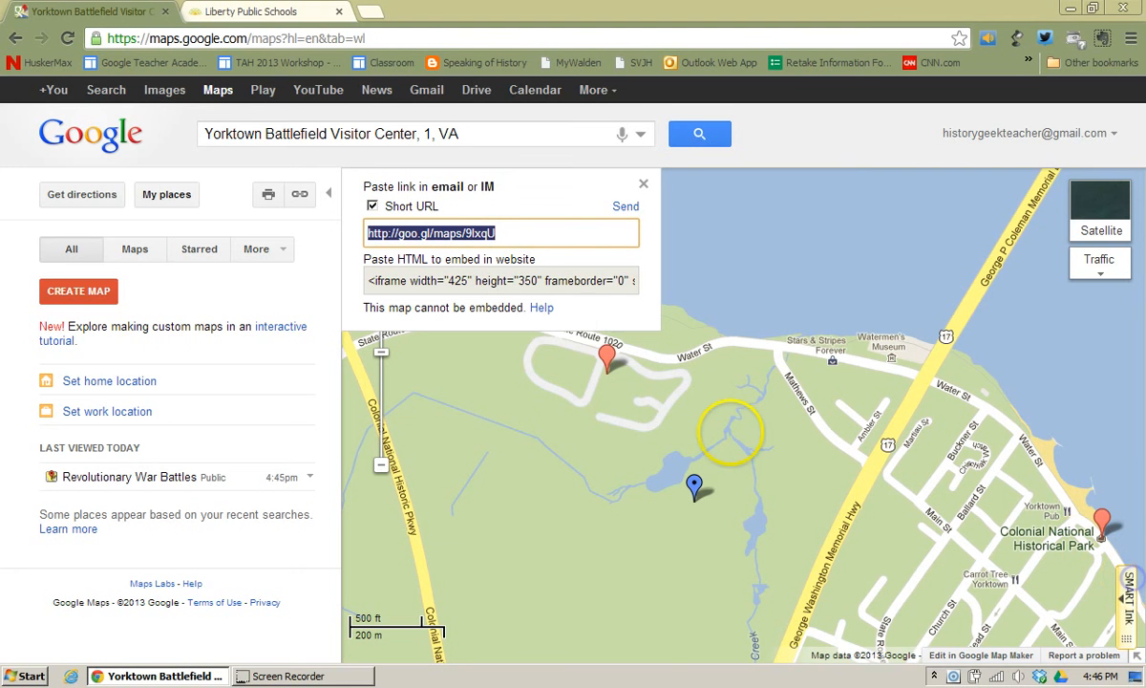
left_click(507, 280)
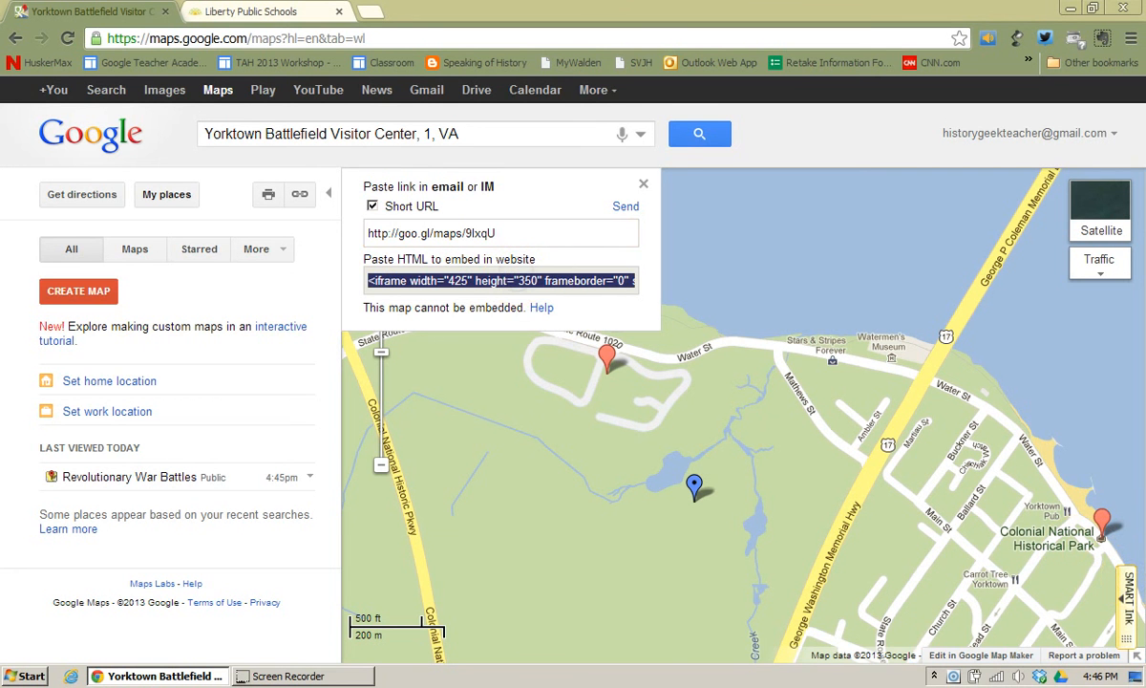